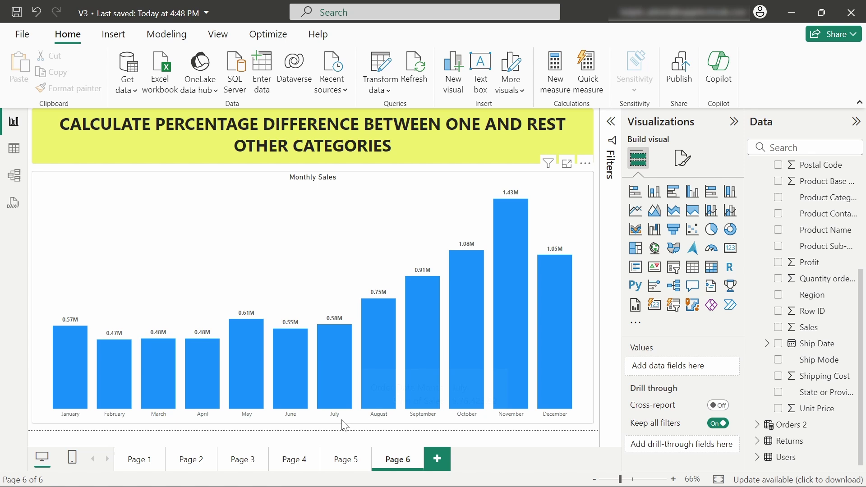
Step: Select the Monthly Sales column chart to show Order Date Month and Sum of Sales in its wells
{"action": "mouse_move", "coordinate": [339, 407]}
{"action": "left_click", "coordinate": [333, 224]}
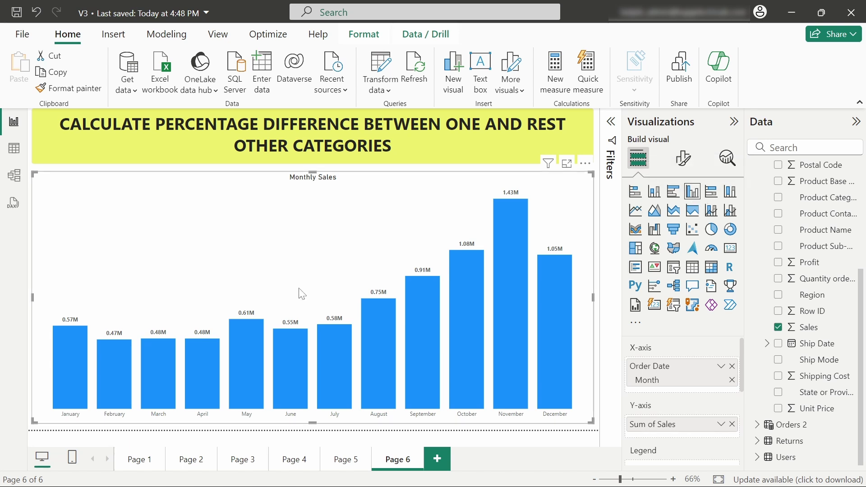
{"action": "mouse_move", "coordinate": [342, 372]}
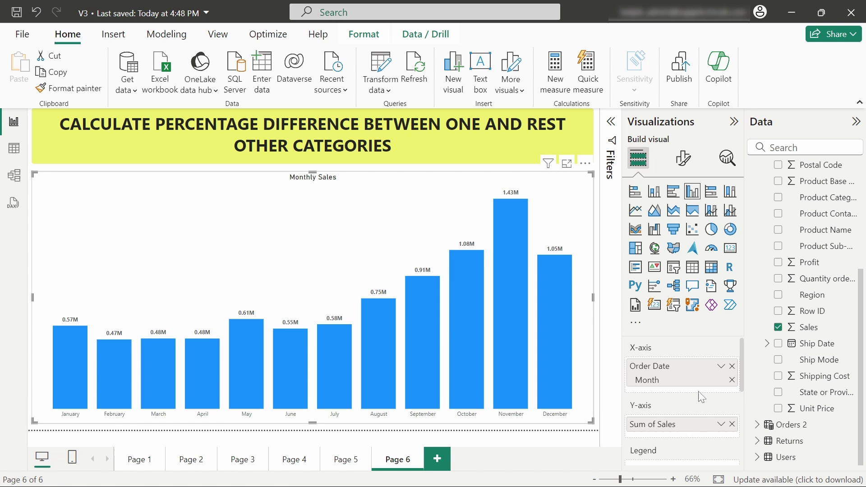
{"action": "left_click", "coordinate": [456, 171]}
{"action": "left_click", "coordinate": [406, 218]}
{"action": "mouse_move", "coordinate": [523, 274]}
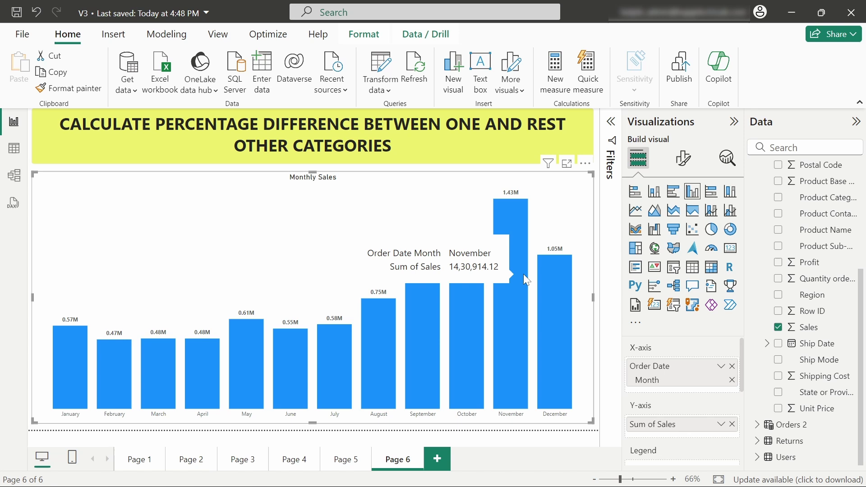
{"action": "scroll", "coordinate": [664, 410], "scroll_direction": "down", "scroll_amount": 1}
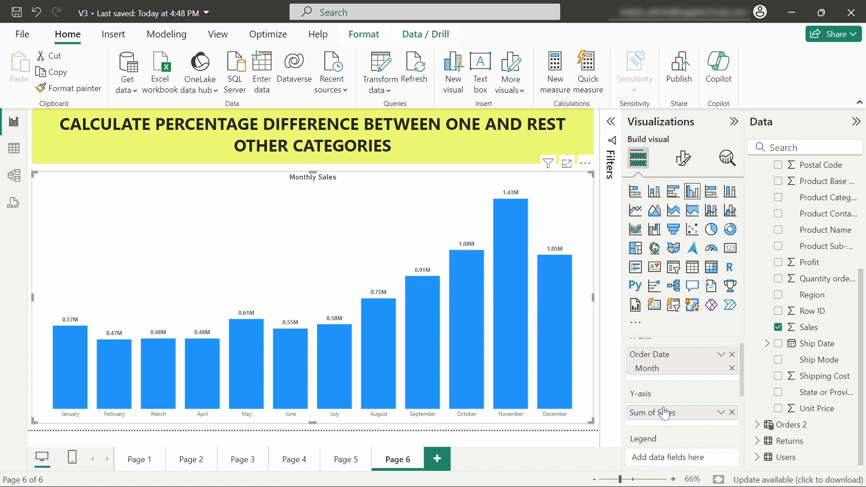
{"action": "scroll", "coordinate": [664, 411], "scroll_direction": "down", "scroll_amount": 1}
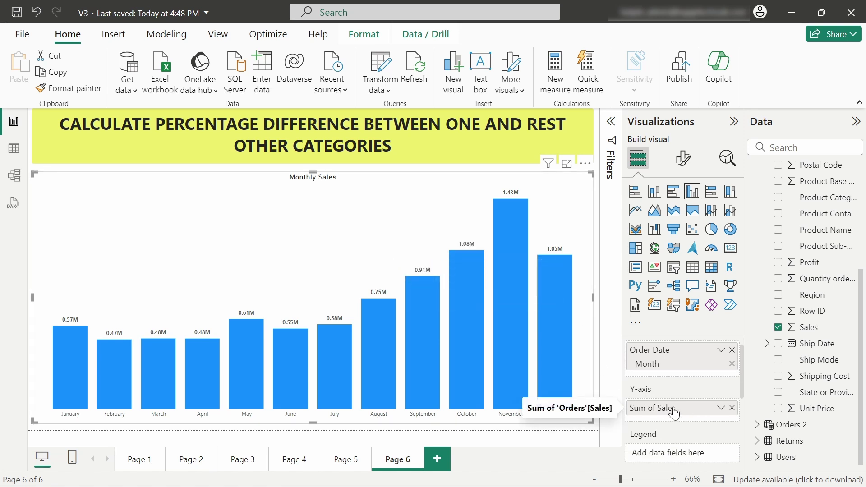
Step: Start a new quick measure from Sum of Sales and scroll its calculation list down to Filters
{"action": "left_click", "coordinate": [722, 408]}
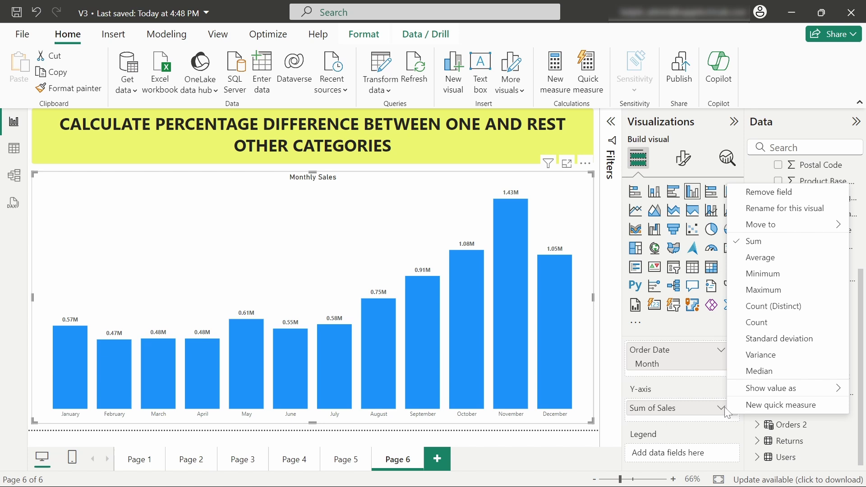
{"action": "left_click", "coordinate": [770, 405]}
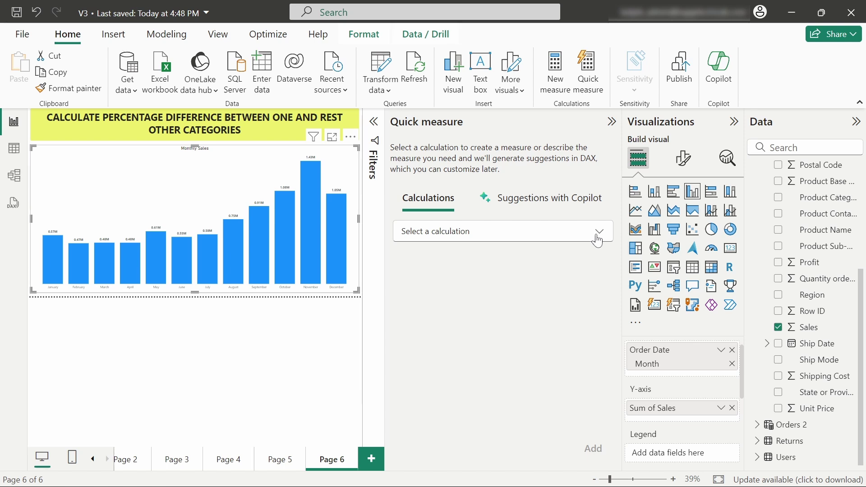
{"action": "left_click", "coordinate": [598, 241]}
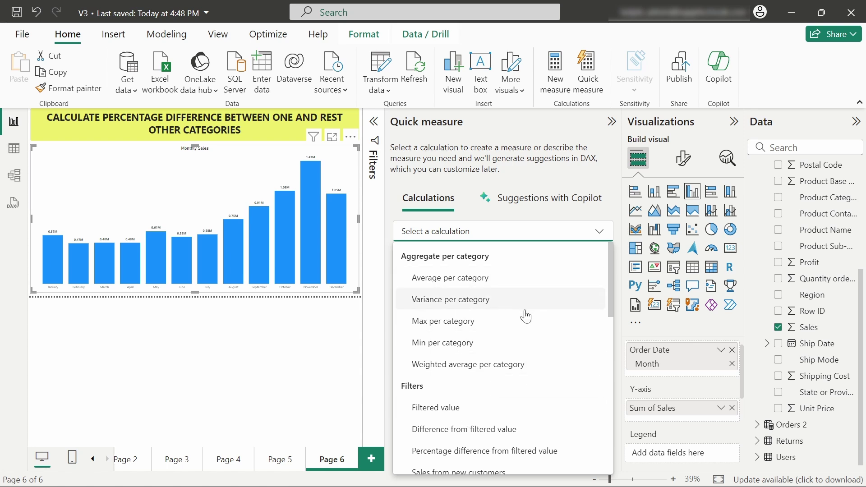
{"action": "scroll", "coordinate": [487, 340], "scroll_direction": "down", "scroll_amount": 1}
{"action": "scroll", "coordinate": [488, 342], "scroll_direction": "down", "scroll_amount": 2}
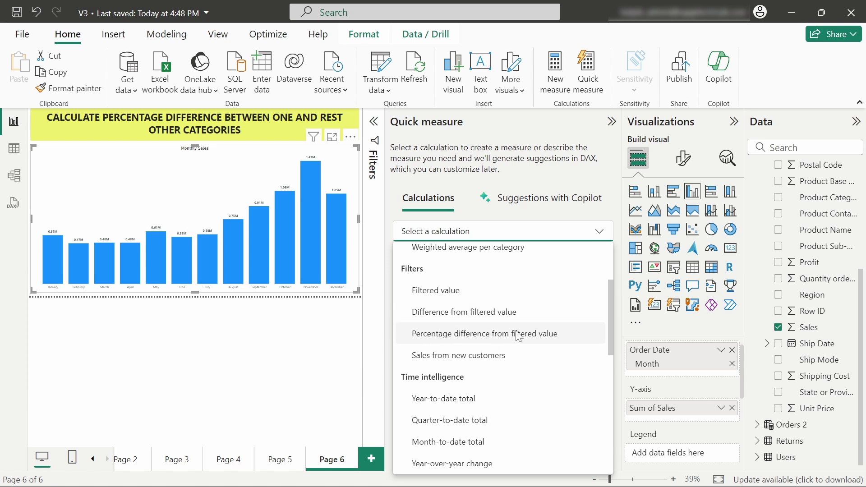
Step: Use Percentage difference from filtered value with Produce blanks, filtered to Order Date Month July
{"action": "left_click", "coordinate": [490, 335]}
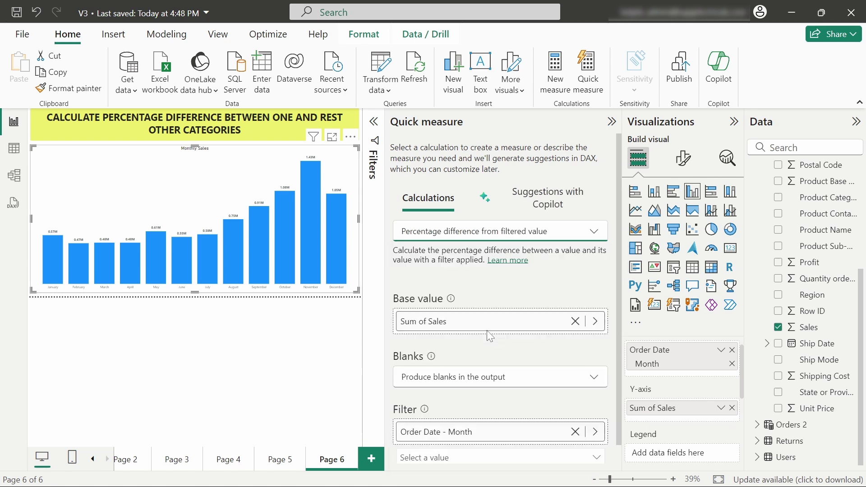
{"action": "scroll", "coordinate": [490, 336], "scroll_direction": "down", "scroll_amount": 1}
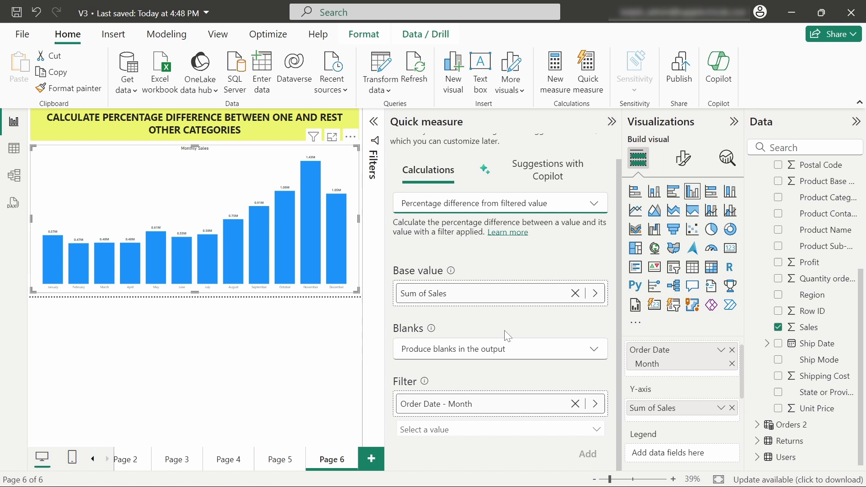
{"action": "left_click", "coordinate": [588, 349]}
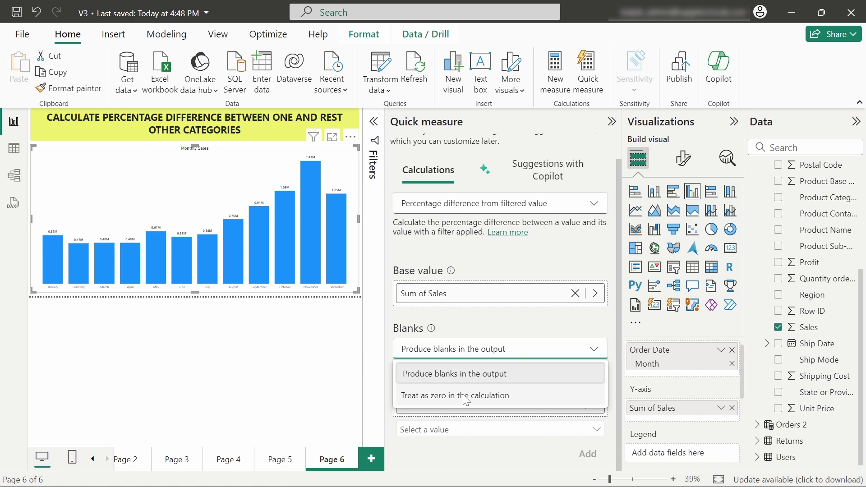
{"action": "left_click", "coordinate": [504, 315]}
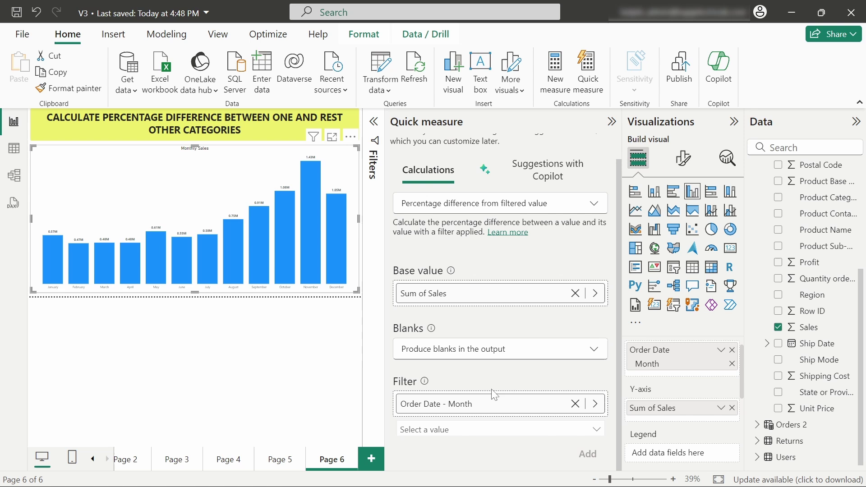
{"action": "left_click", "coordinate": [597, 431]}
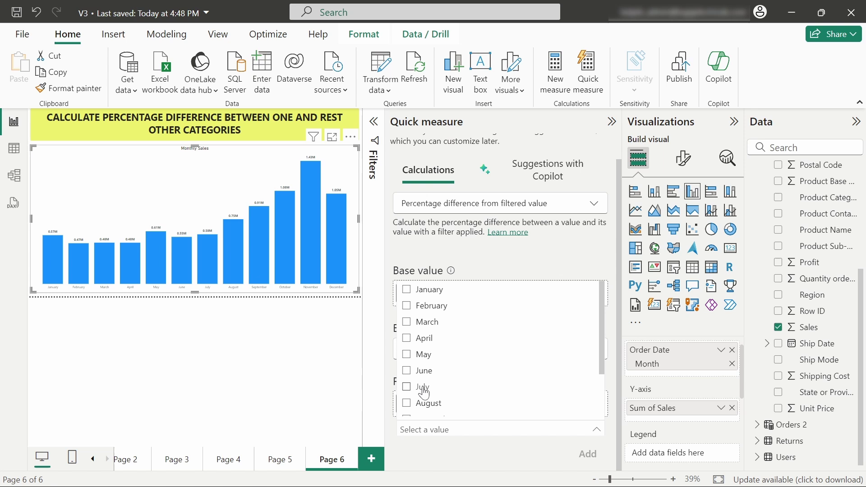
{"action": "left_click", "coordinate": [421, 389]}
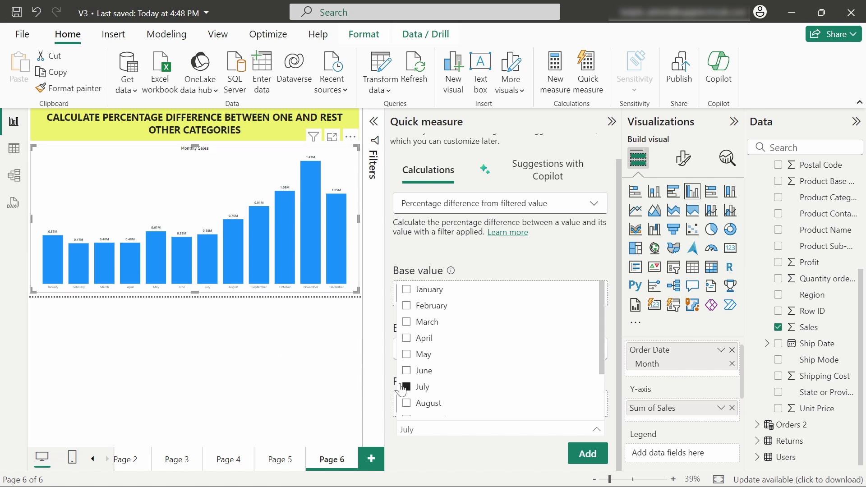
{"action": "left_click", "coordinate": [585, 459]}
Step: Add the Sales % difference from July measure and select its generated DAX formula
{"action": "left_click", "coordinate": [584, 456]}
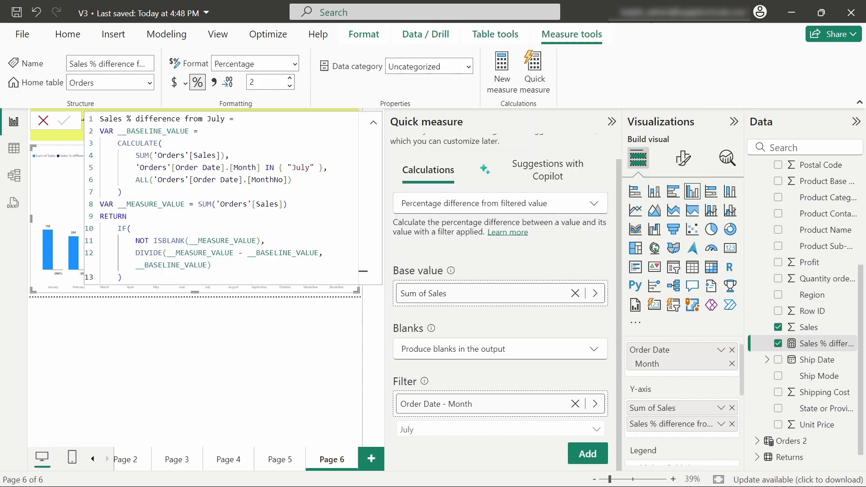
{"action": "key", "text": "ctrl+shift+Home"}
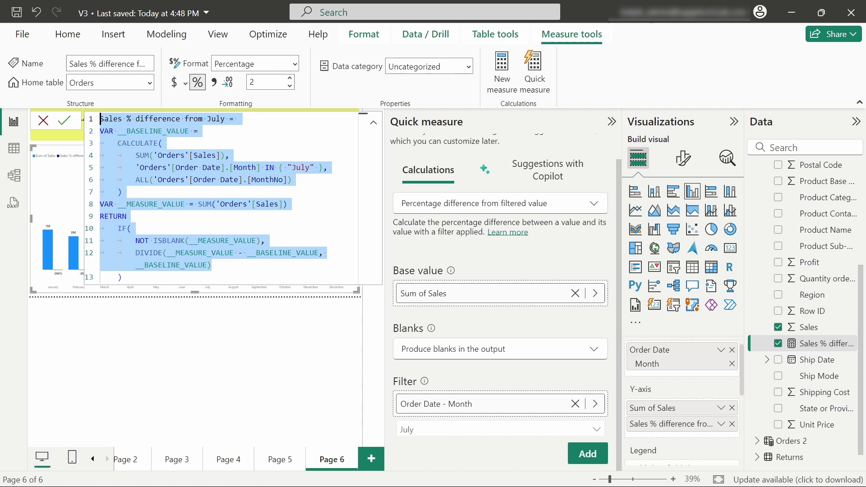
{"action": "left_click", "coordinate": [121, 277]}
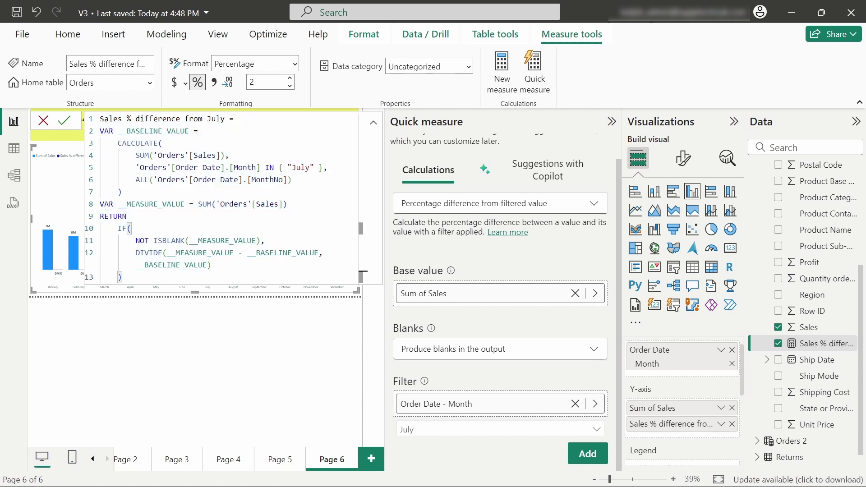
Step: Review the DAX formula's IF expression on line 10 and ALL brackets on line 6
{"action": "key", "text": "shift+Up"}
{"action": "key", "text": "shift+Up"}
{"action": "key", "text": "shift+Up"}
{"action": "key", "text": "shift+Up"}
{"action": "key", "text": "shift+Up"}
{"action": "key", "text": "shift+Up"}
{"action": "key", "text": "shift+Up"}
{"action": "key", "text": "shift+Up"}
{"action": "key", "text": "shift+Up"}
{"action": "key", "text": "shift+Up"}
{"action": "key", "text": "shift+Up"}
{"action": "key", "text": "shift+Up"}
{"action": "left_click", "coordinate": [130, 228]}
{"action": "left_click", "coordinate": [362, 276]}
{"action": "key", "text": "ctrl+a"}
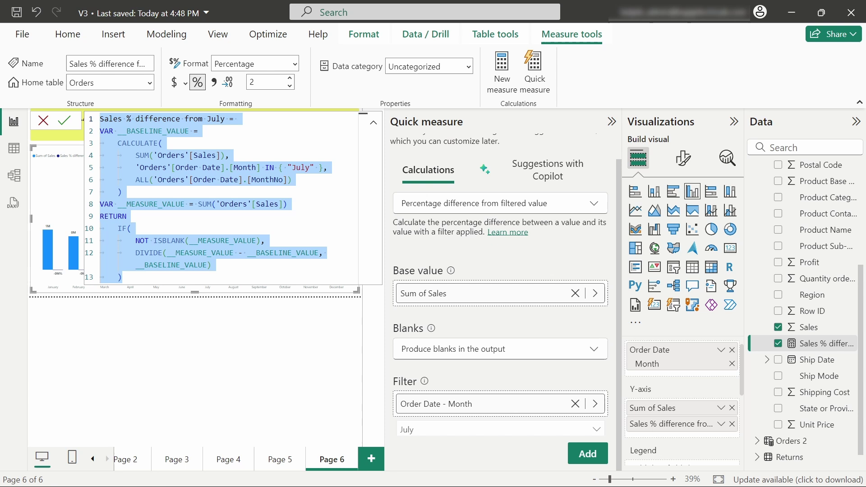
{"action": "left_click", "coordinate": [361, 179]}
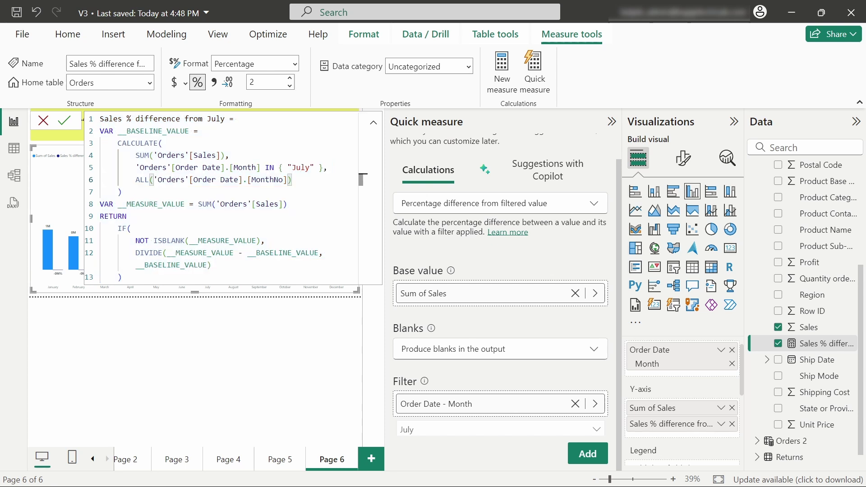
{"action": "left_click", "coordinate": [363, 276]}
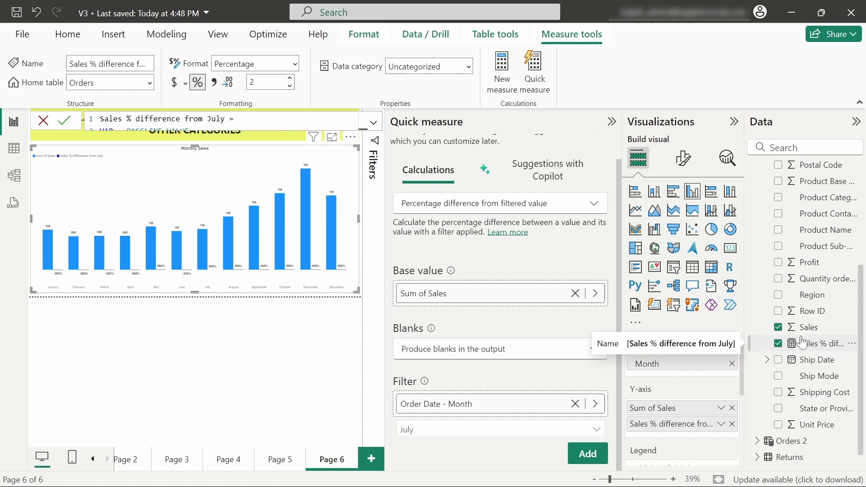
Step: Collapse the Quick measure pane and remove Sum of Sales, leaving only % difference from July
{"action": "left_click", "coordinate": [610, 122]}
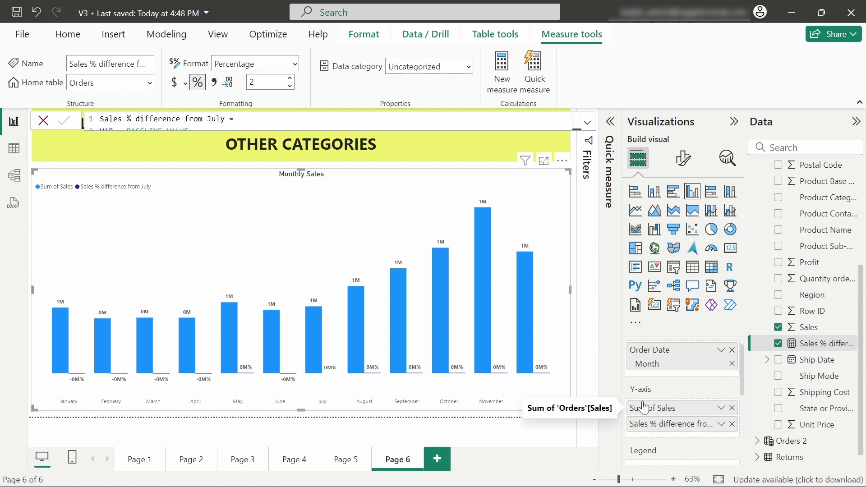
{"action": "left_click", "coordinate": [732, 408]}
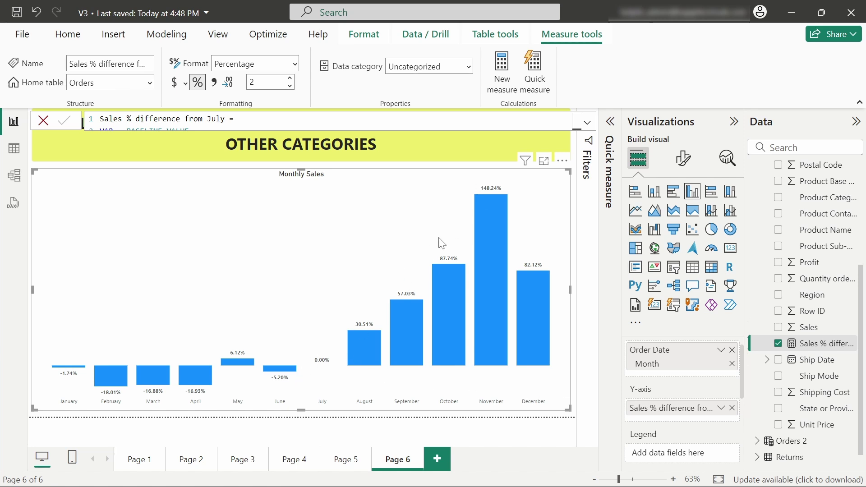
{"action": "mouse_move", "coordinate": [368, 356]}
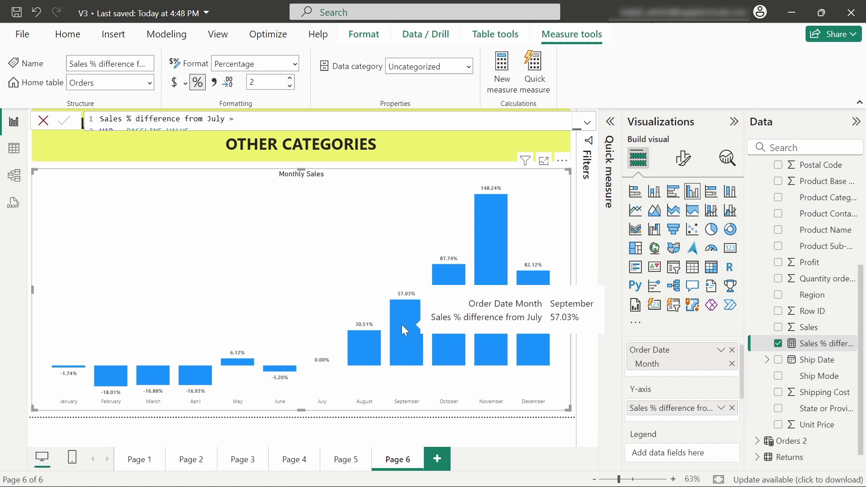
{"action": "mouse_move", "coordinate": [459, 272]}
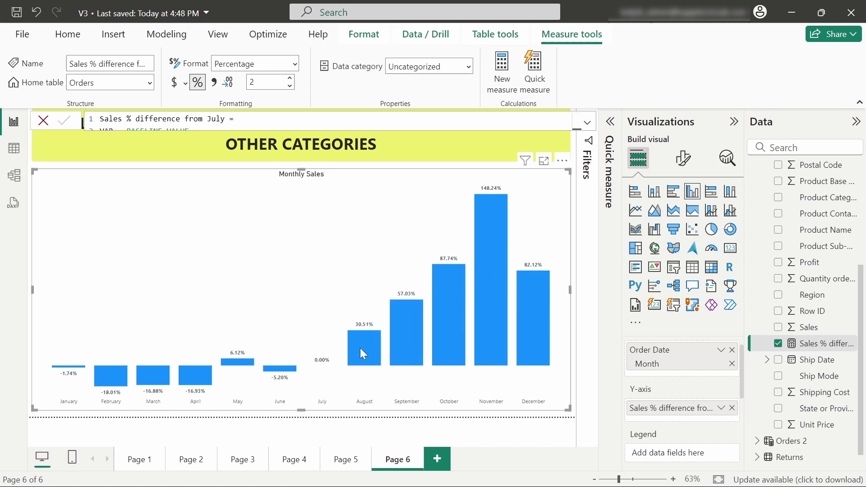
{"action": "mouse_move", "coordinate": [347, 347]}
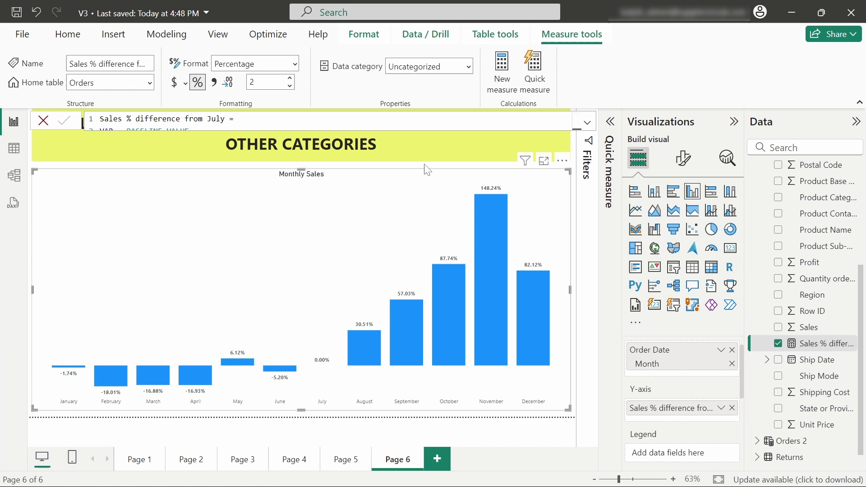
Step: Close the measure's formula bar and deselect the Monthly Sales chart to view the finished page
{"action": "left_click", "coordinate": [427, 171]}
{"action": "left_click", "coordinate": [421, 209]}
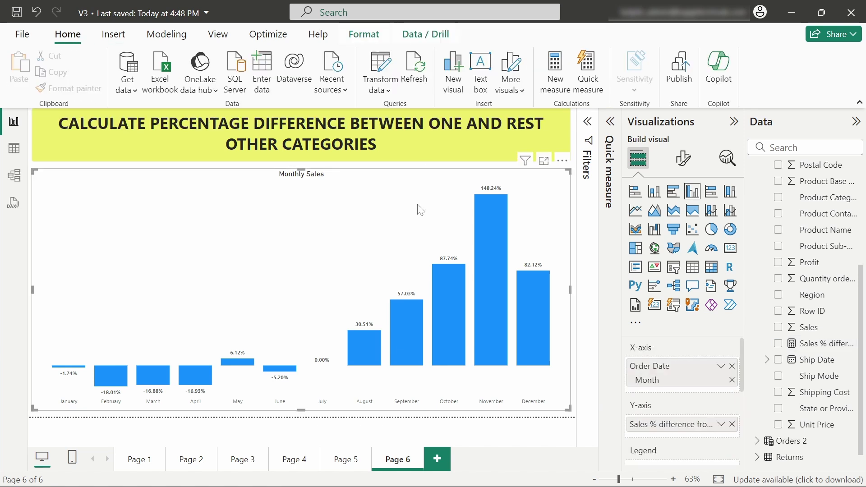
{"action": "left_click", "coordinate": [403, 171]}
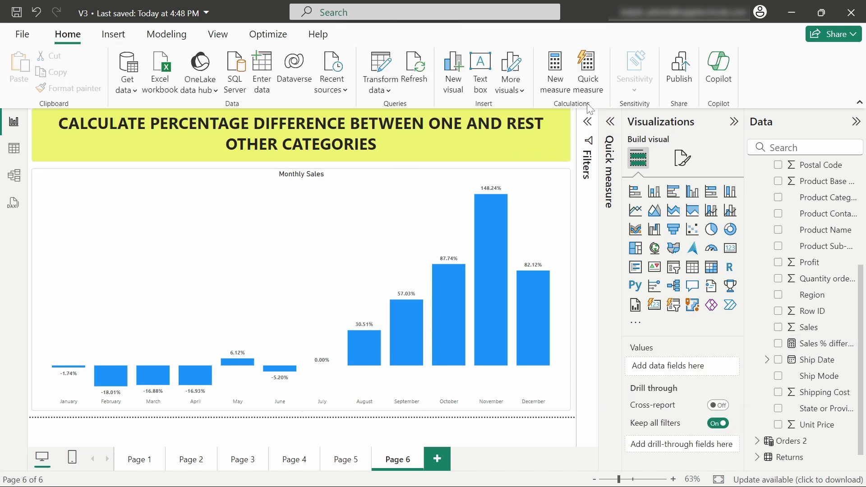